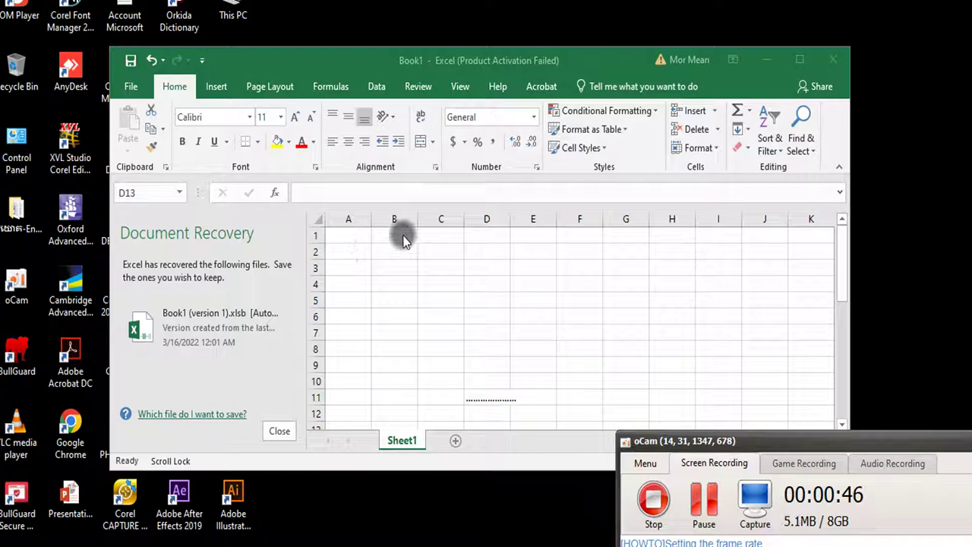
# Close the Book1 workbook window
pyautogui.click(833, 59)
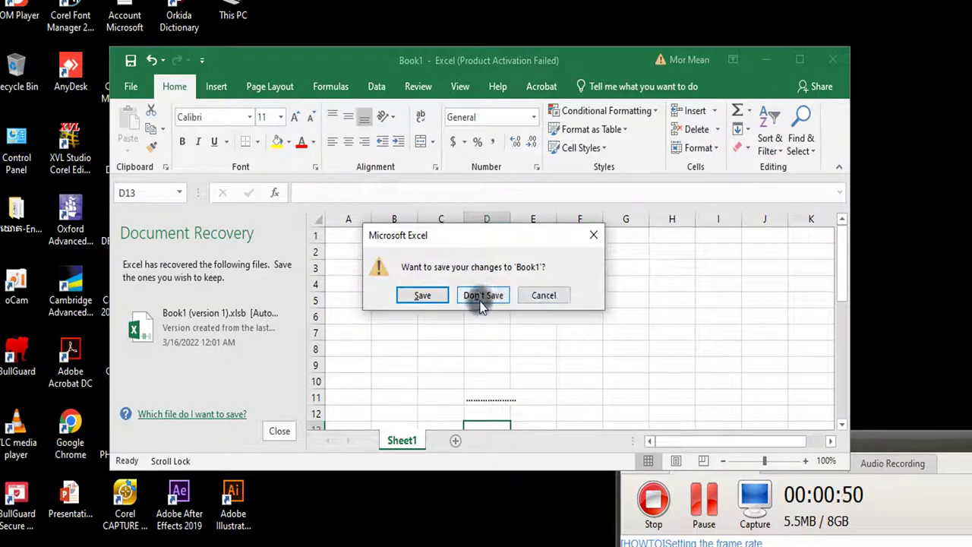
# Close Excel without saving Book1 and refresh the desktop
pyautogui.click(478, 296)
pyautogui.click(473, 297)
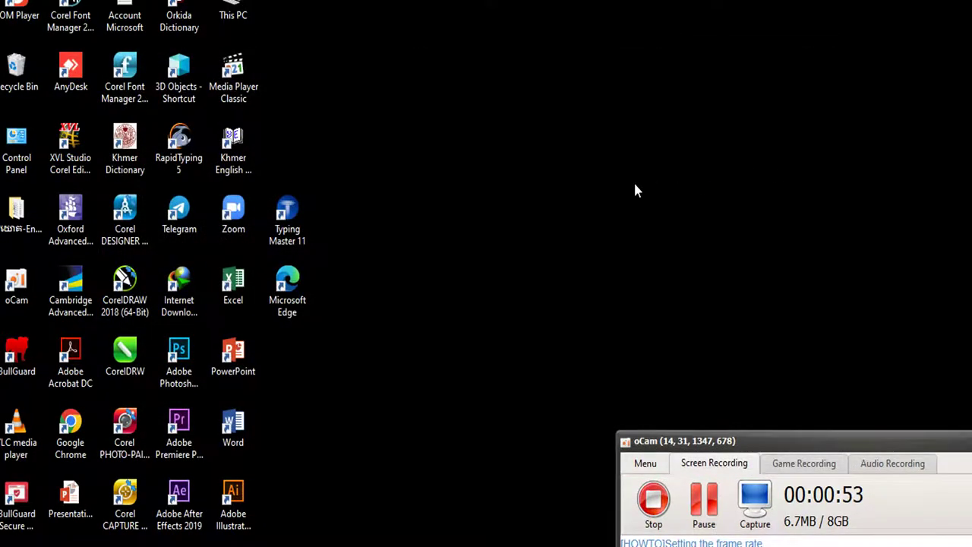
pyautogui.rightClick(630, 190)
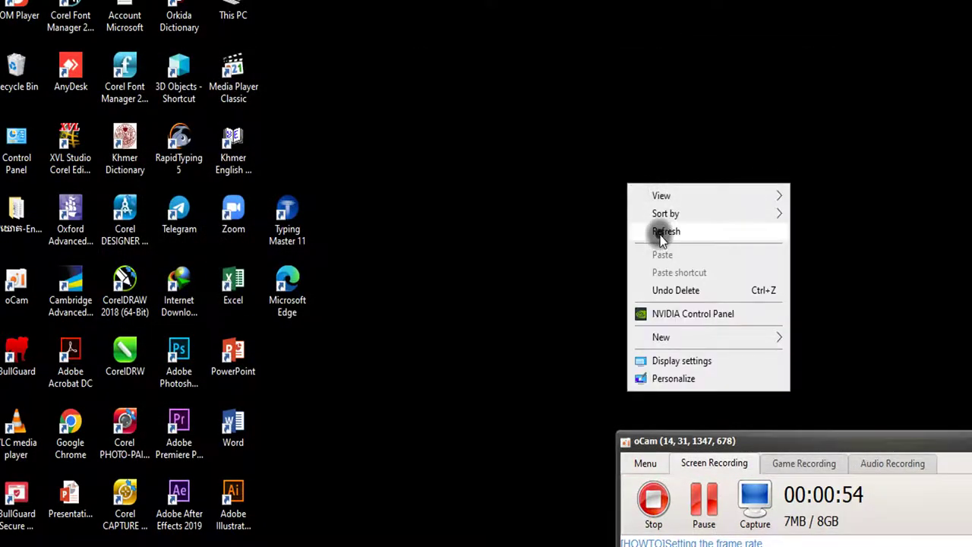
pyautogui.click(634, 230)
# Refresh the desktop several more times, then relaunch Excel from its desktop icon
pyautogui.rightClick(667, 271)
pyautogui.click(675, 305)
pyautogui.rightClick(702, 315)
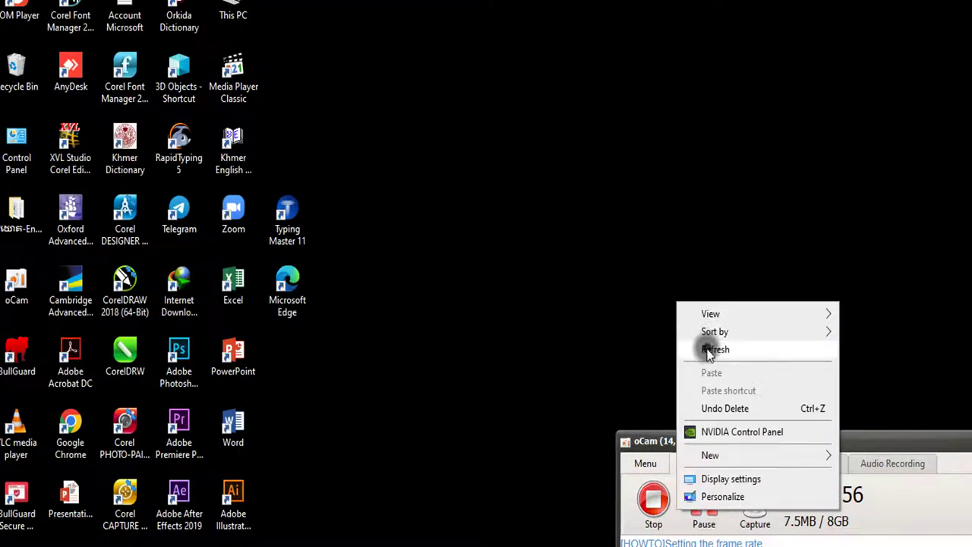
pyautogui.click(706, 349)
pyautogui.rightClick(431, 271)
pyautogui.click(481, 307)
pyautogui.rightClick(482, 307)
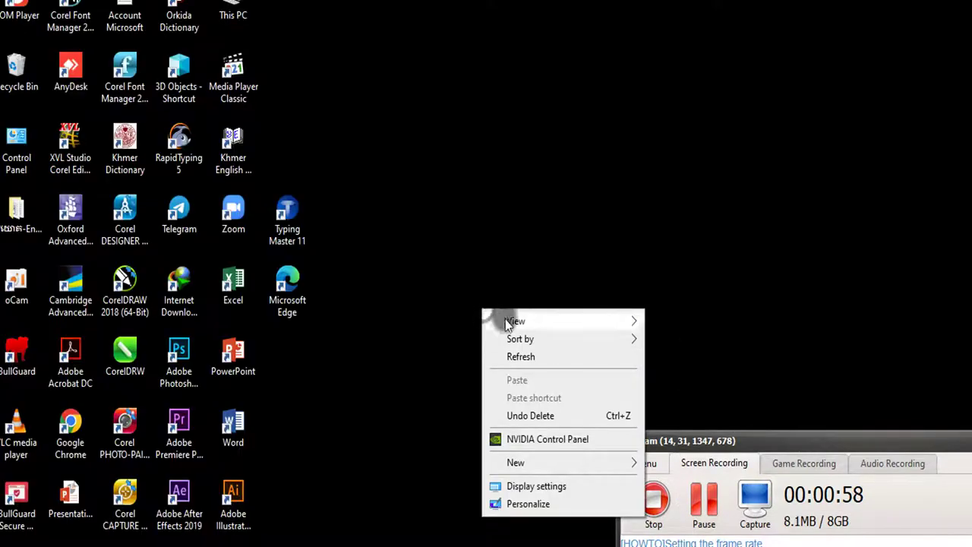
pyautogui.click(529, 356)
pyautogui.rightClick(529, 356)
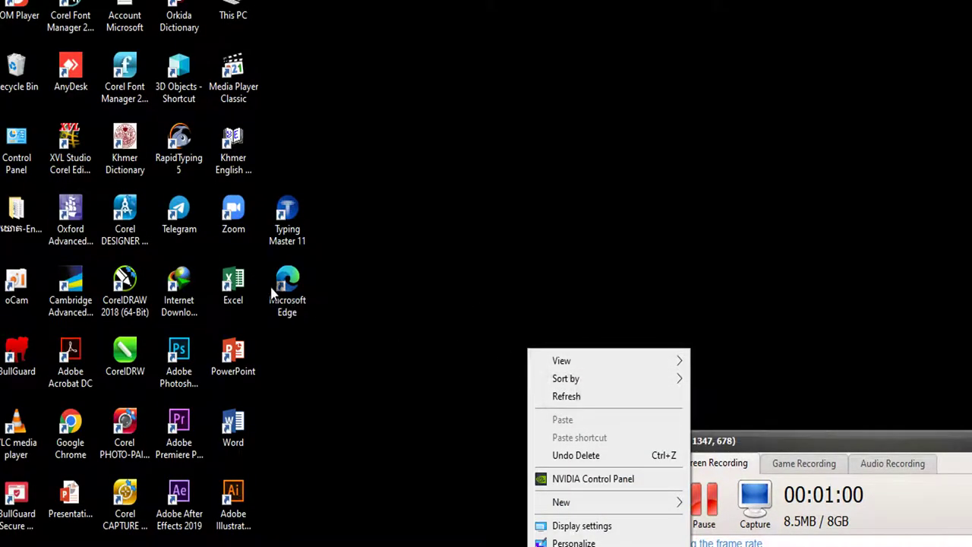
pyautogui.doubleClick(233, 287)
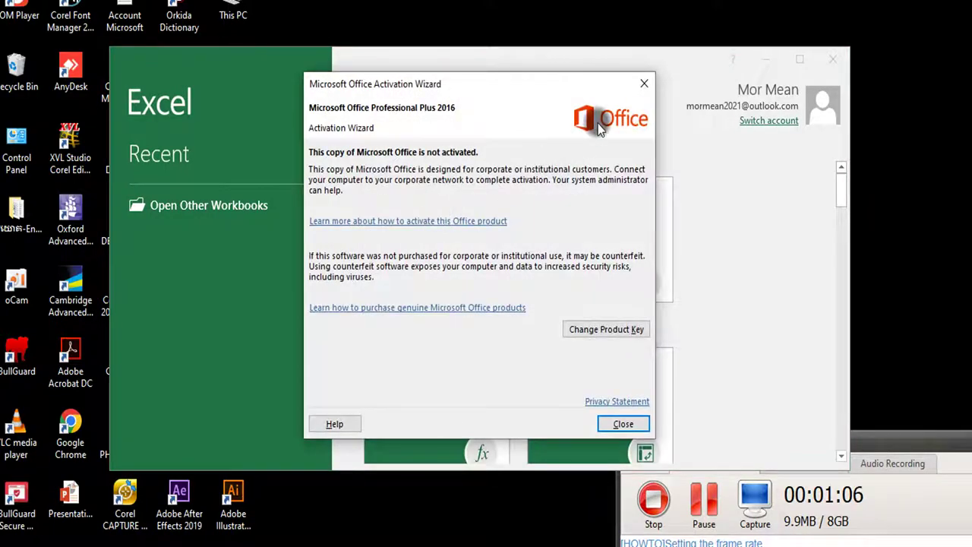
# Dismiss the activation notice, create a blank workbook, and maximize the Excel window
pyautogui.click(644, 83)
pyautogui.click(440, 237)
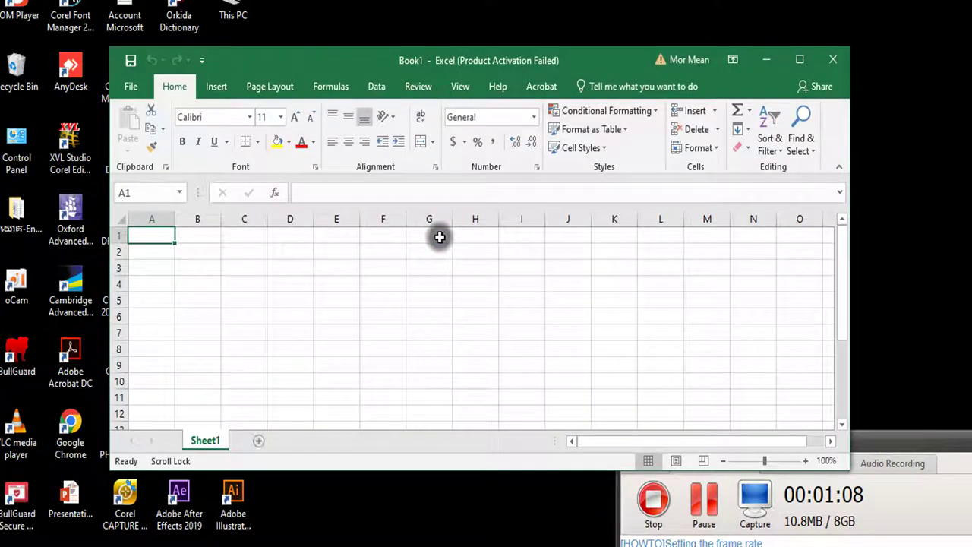
pyautogui.click(799, 68)
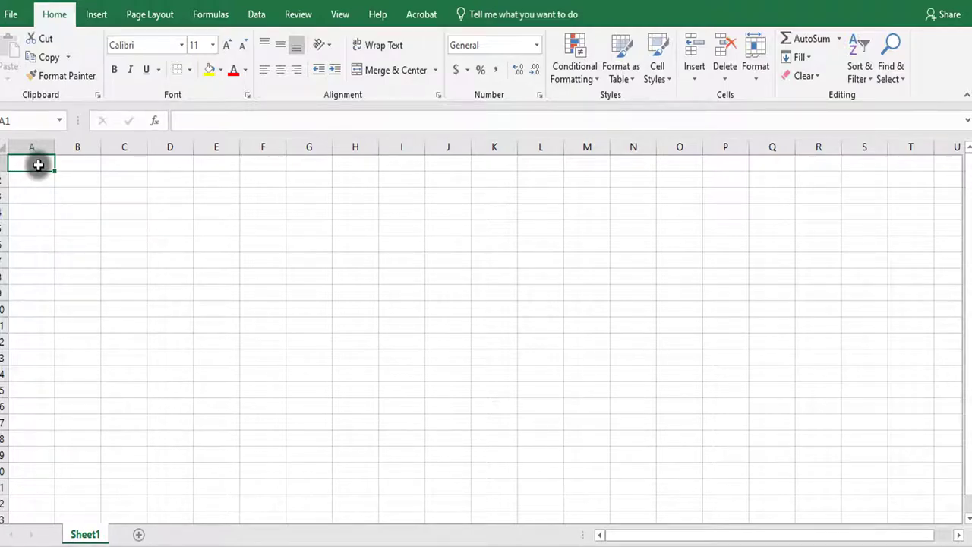
# Select assorted empty cells (F7, G7, G2, H8, E4, Q6), ending on cell A1
pyautogui.click(263, 261)
pyautogui.click(322, 262)
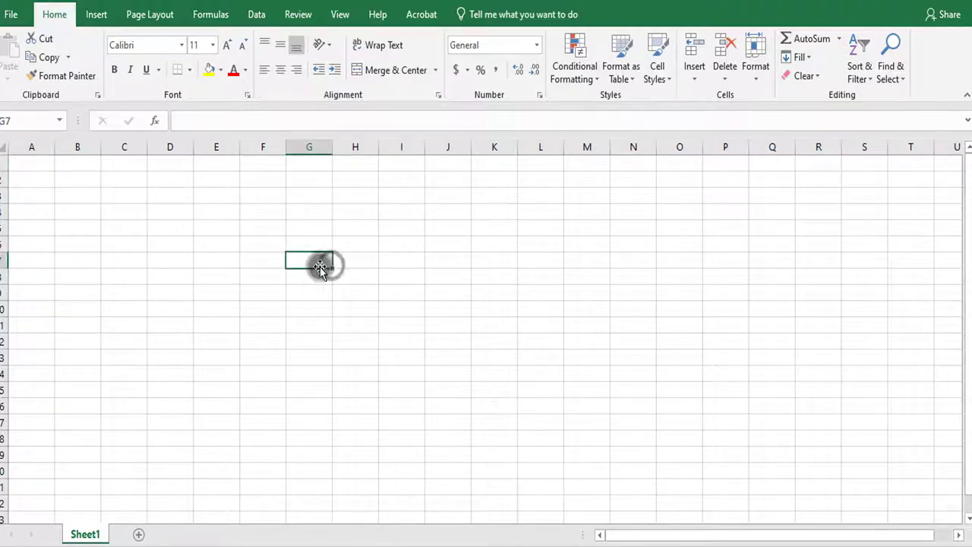
pyautogui.click(290, 176)
pyautogui.click(369, 278)
pyautogui.click(228, 210)
pyautogui.click(751, 245)
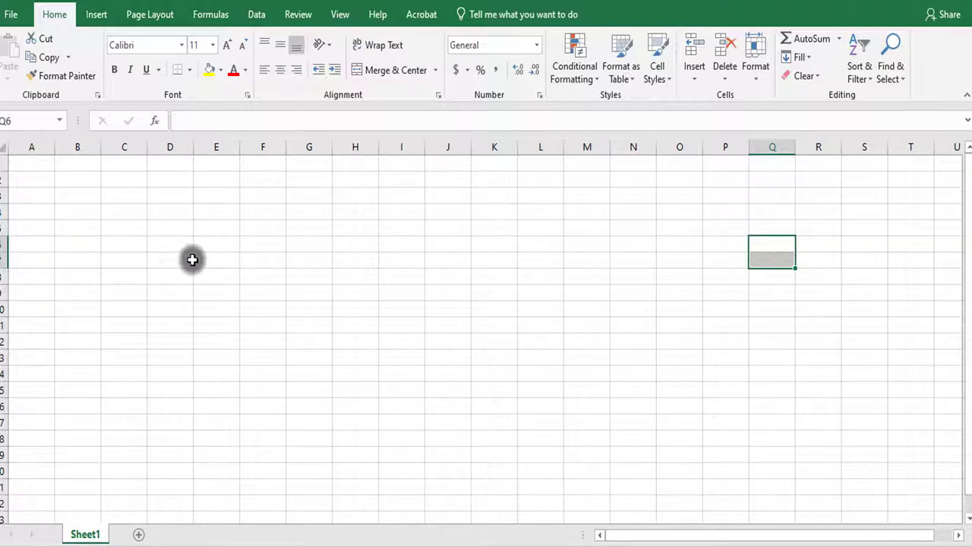
pyautogui.click(31, 164)
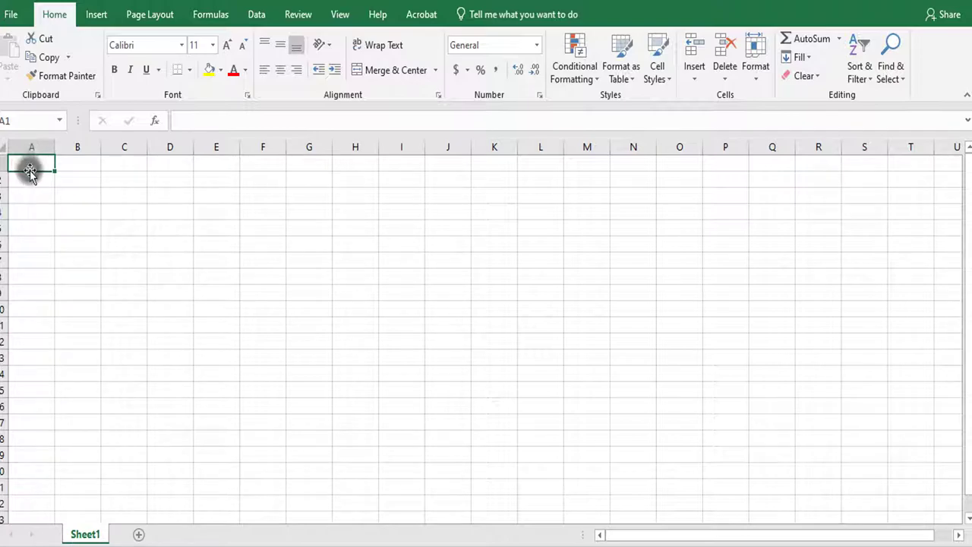
# Enter 1 in A1 and fill column A down to row 45 with the series 1–45
pyautogui.write('1')
pyautogui.click(79, 213)
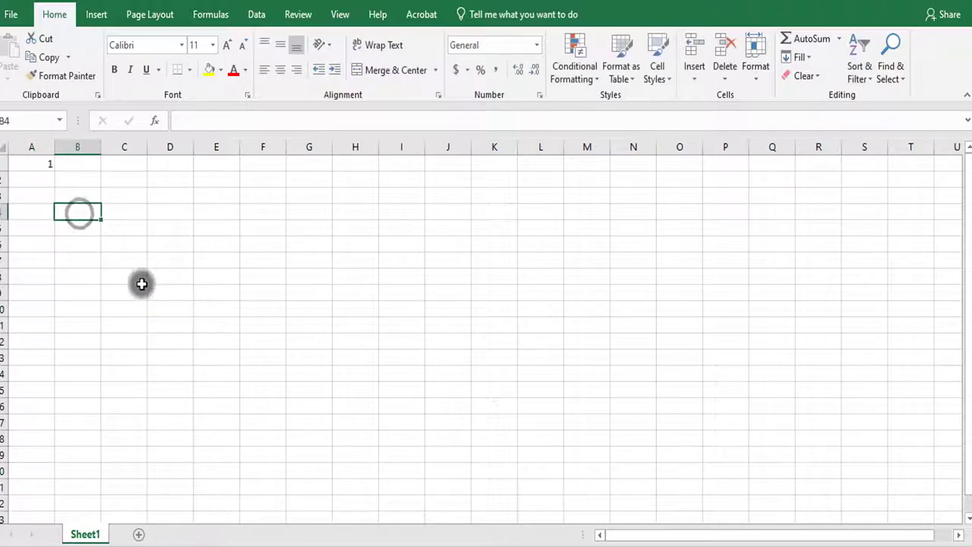
pyautogui.click(47, 163)
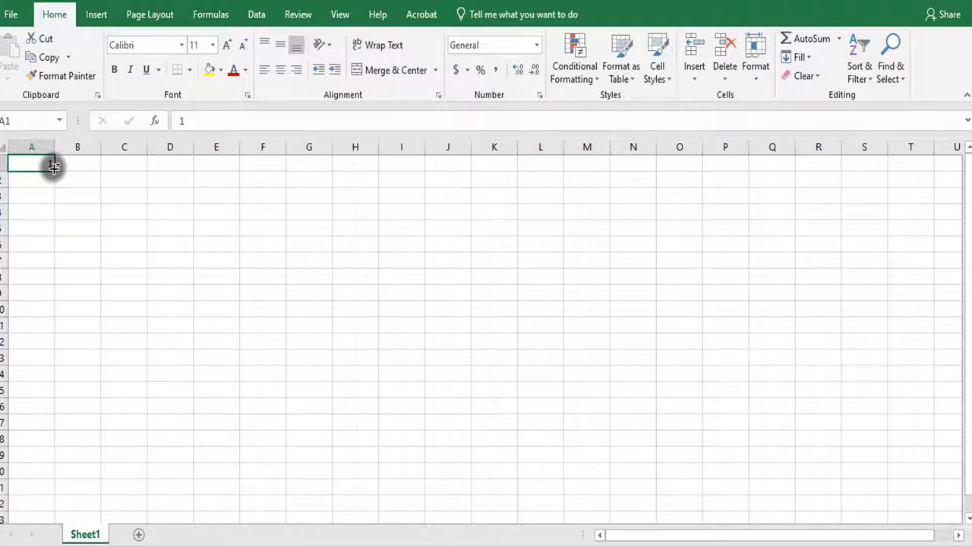
pyautogui.moveTo(53, 166)
pyautogui.mouseDown()
pyautogui.moveTo(52, 526)
pyautogui.moveTo(49, 495)
pyautogui.mouseUp()
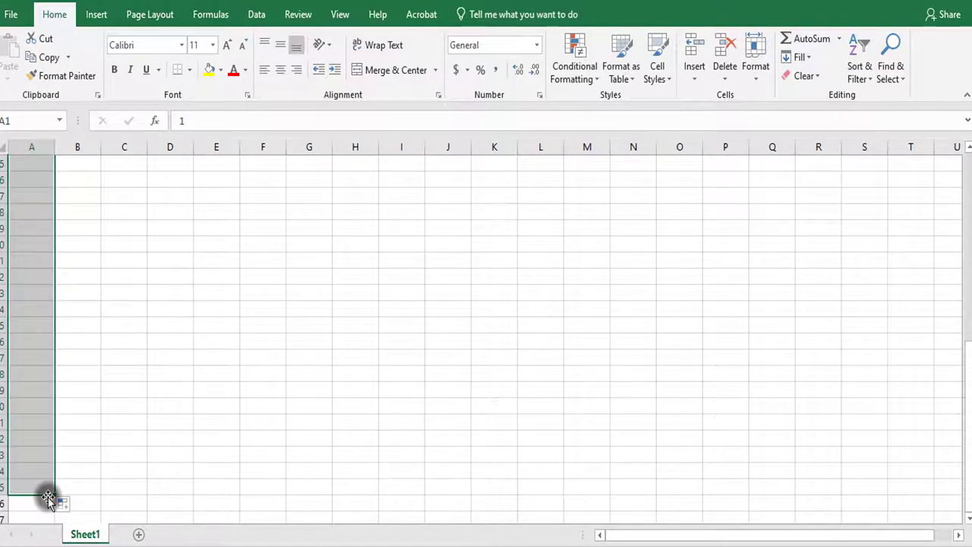
# Scroll through column A to check the 1–45 series, then select cell C1
pyautogui.scroll(8, 108, 444)
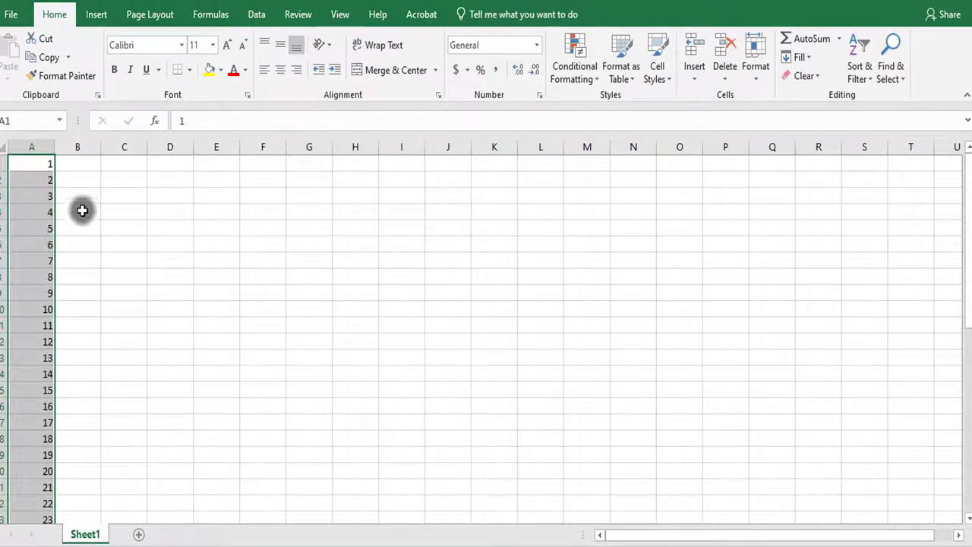
pyautogui.click(82, 196)
pyautogui.scroll(-6, 31, 417)
pyautogui.scroll(-6, 44, 394)
pyautogui.scroll(-2, 44, 397)
pyautogui.scroll(12, 45, 397)
pyautogui.scroll(2, 45, 397)
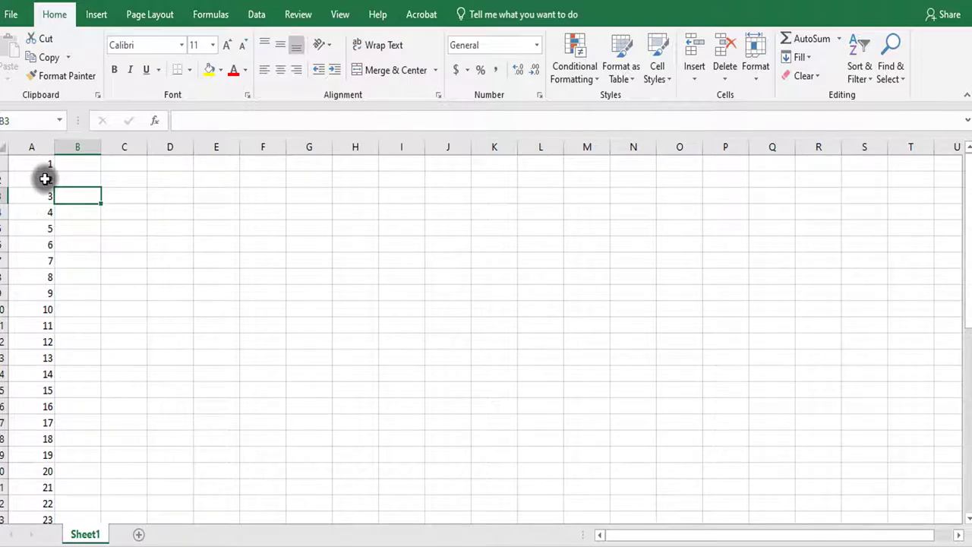
pyautogui.moveTo(39, 163); pyautogui.dragTo(64, 487)
pyautogui.click(307, 339)
pyautogui.scroll(5, 254, 413)
pyautogui.click(307, 180)
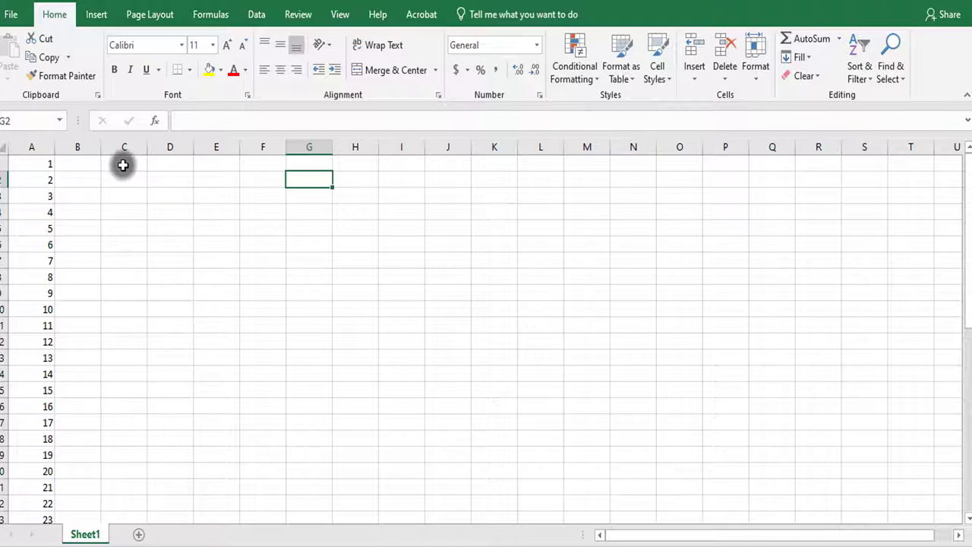
pyautogui.click(123, 164)
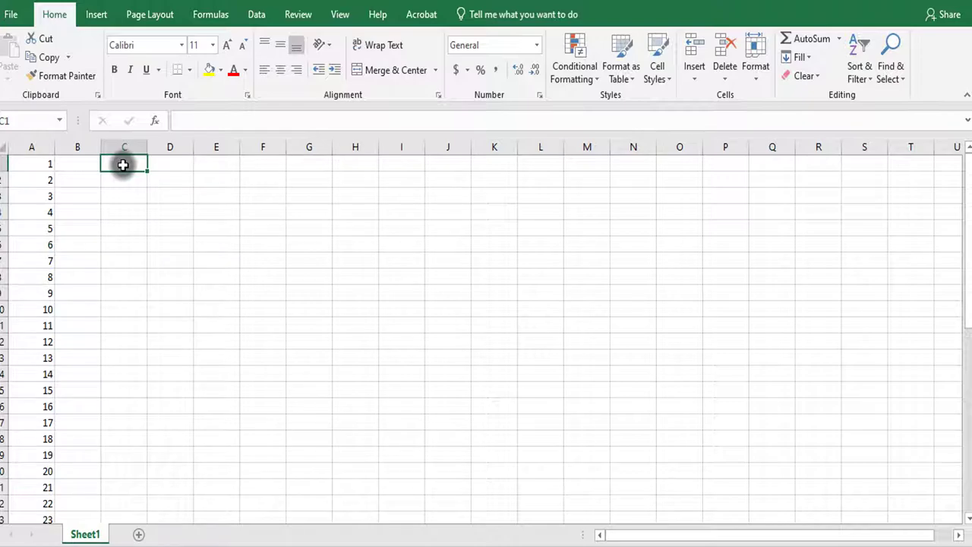
# Enter 2 in C1 and 3 in D1, correcting a mistyped 4
pyautogui.write('2')
pyautogui.click(175, 165)
pyautogui.write('4')
pyautogui.press('BackSpace')
pyautogui.write('3')
pyautogui.moveTo(190, 216); pyautogui.dragTo(190, 227)
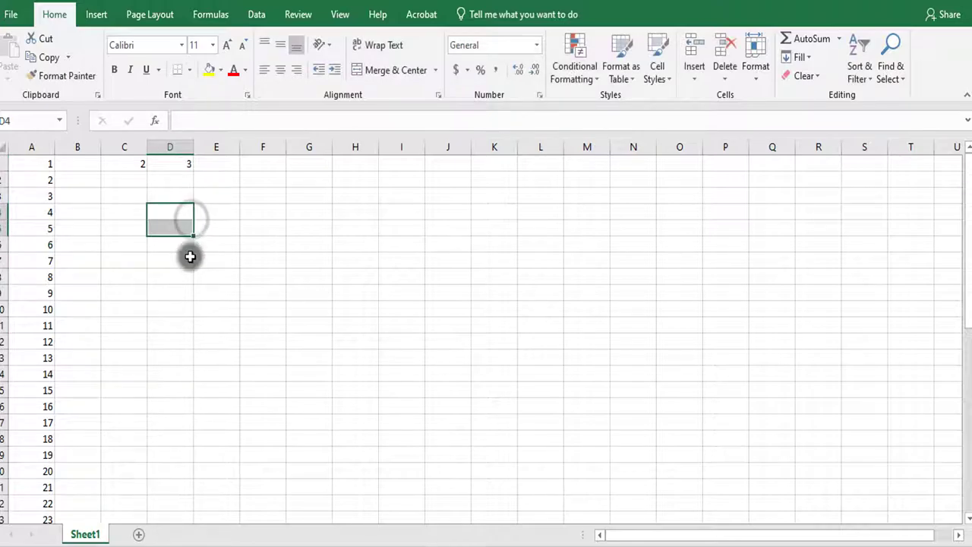
pyautogui.click(177, 161)
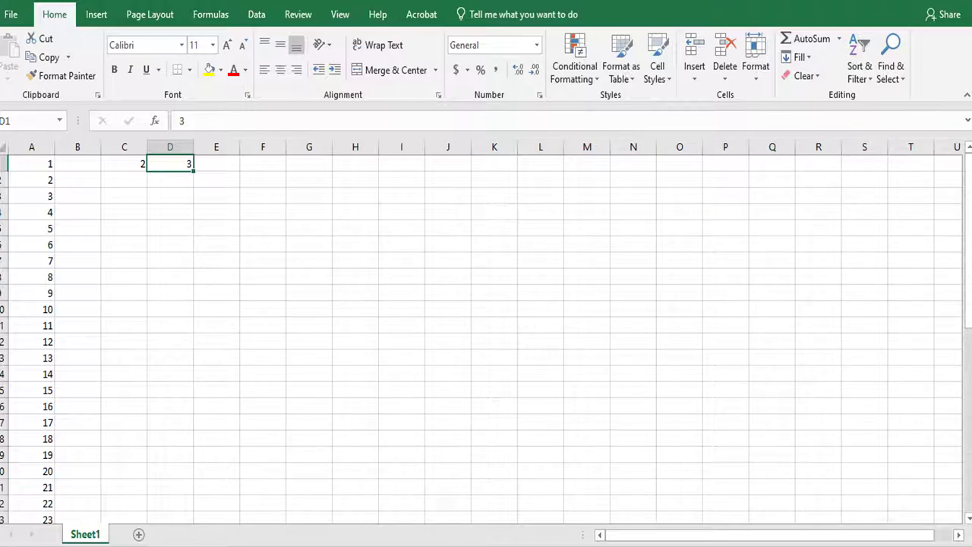
# Begin a formula in cell E1 with '='
pyautogui.click(305, 368)
pyautogui.click(215, 165)
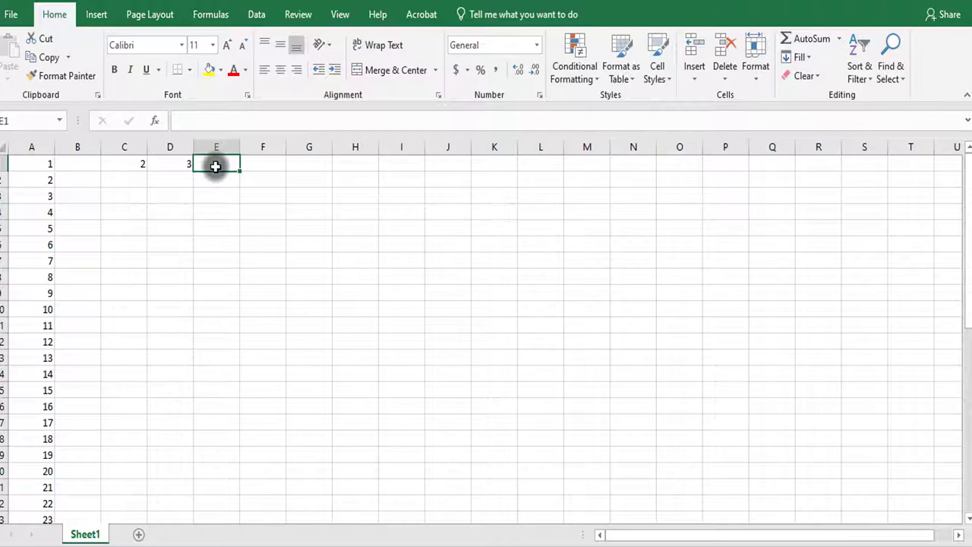
pyautogui.write('=')
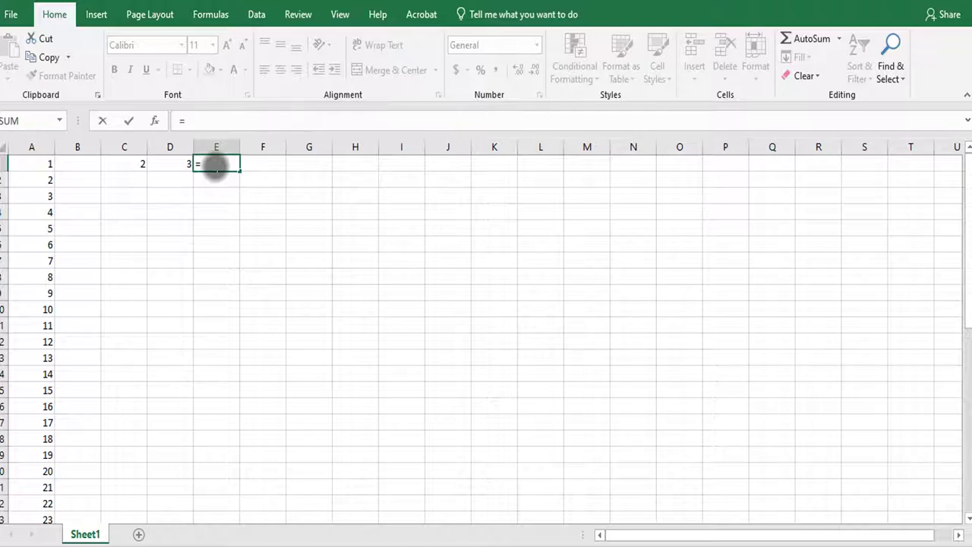
# Complete E1 as =Sum(C1:D1) so it displays 5
pyautogui.write('S')
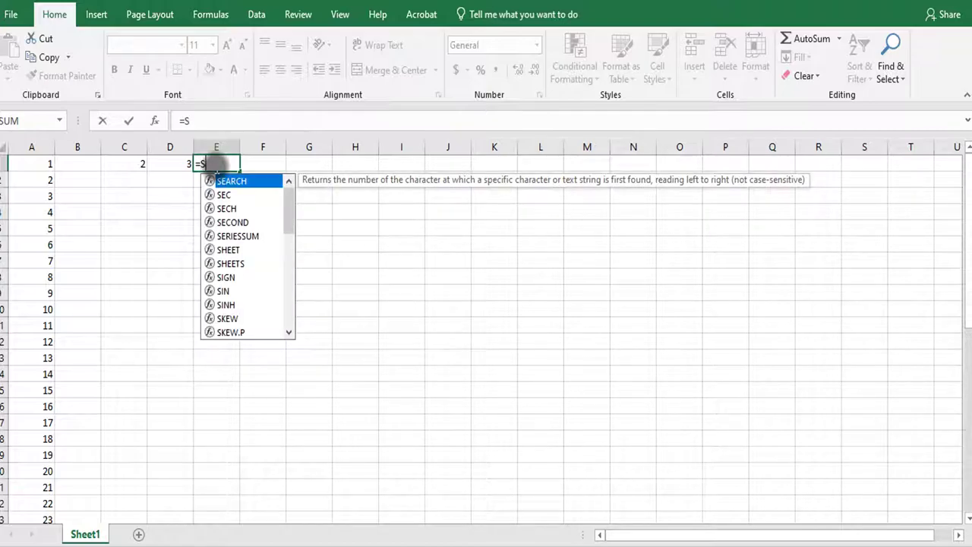
pyautogui.write('um')
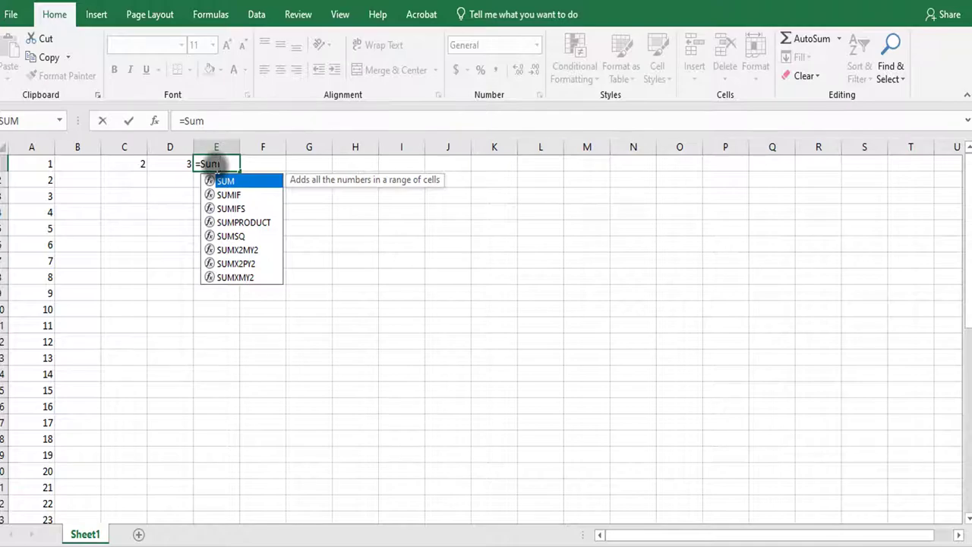
pyautogui.press('Escape')
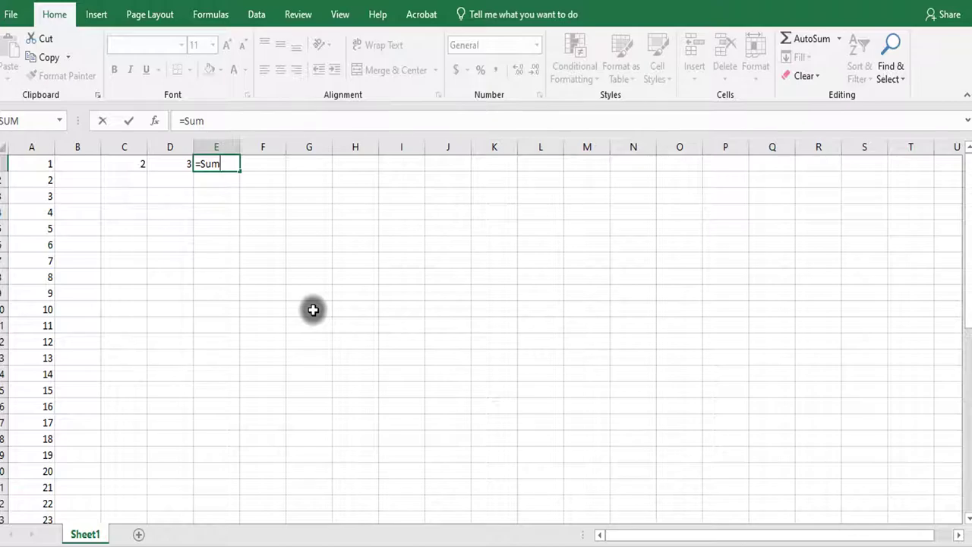
pyautogui.press('BackSpace')
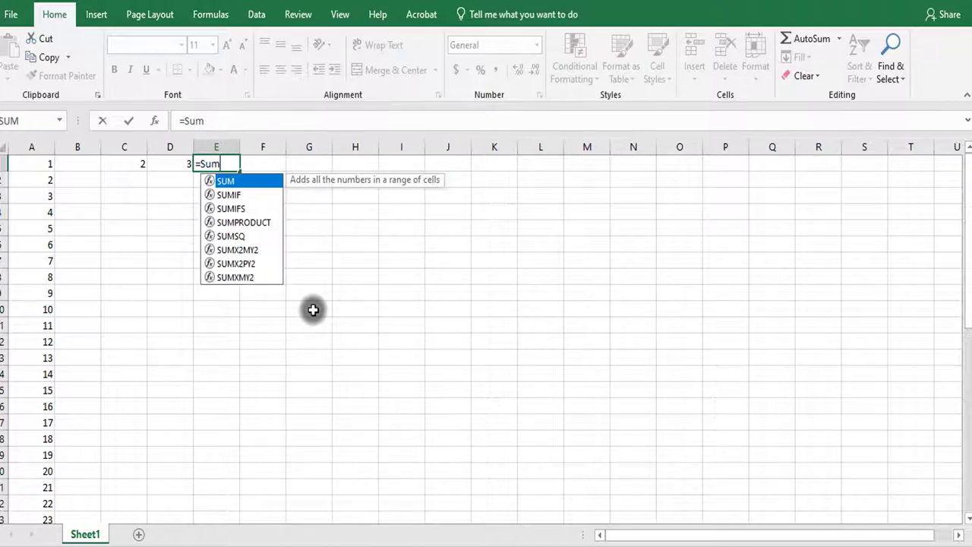
pyautogui.press('Escape')
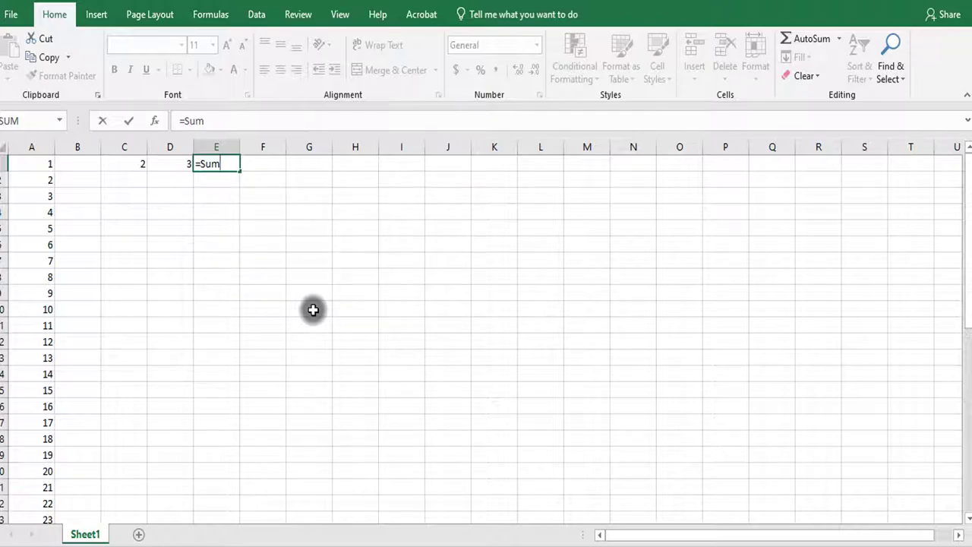
pyautogui.write('(')
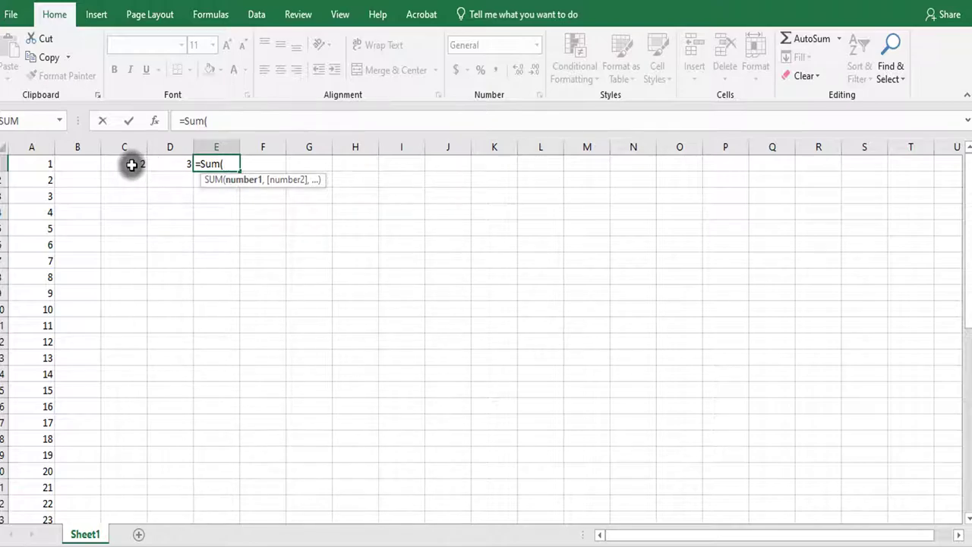
pyautogui.moveTo(131, 165); pyautogui.dragTo(182, 164)
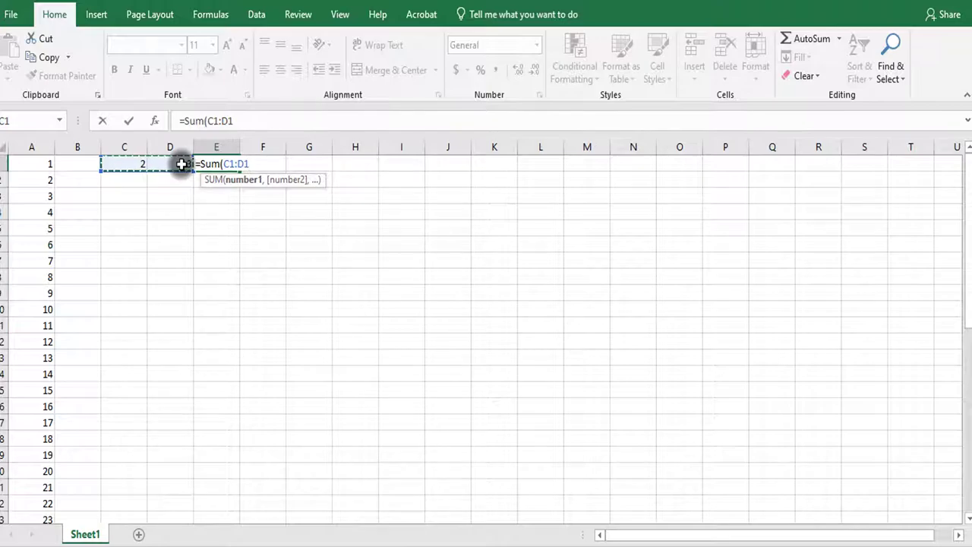
pyautogui.press('Return')
pyautogui.click(241, 260)
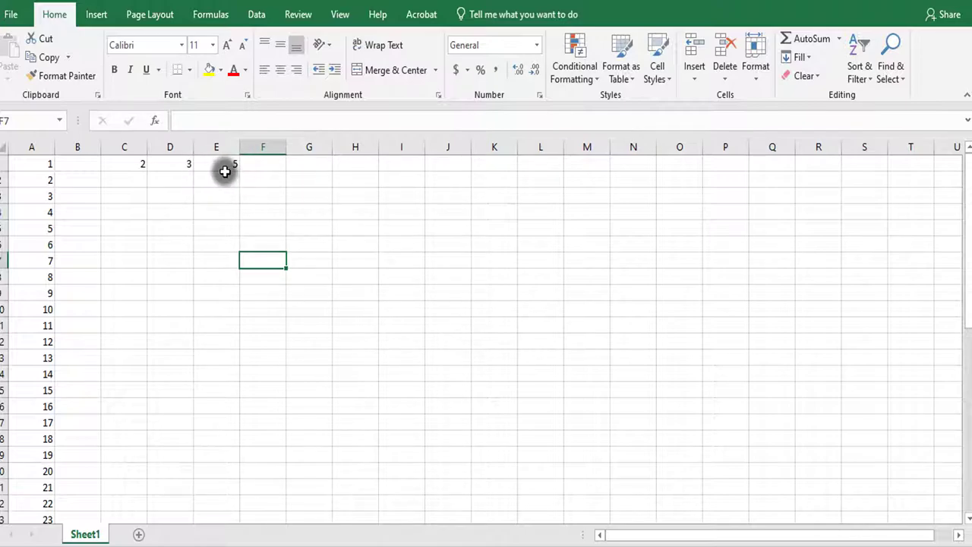
# Clear E1's formula, select assorted blank ranges like I5:I8 and J12:O14, ending on H7
pyautogui.click(228, 165)
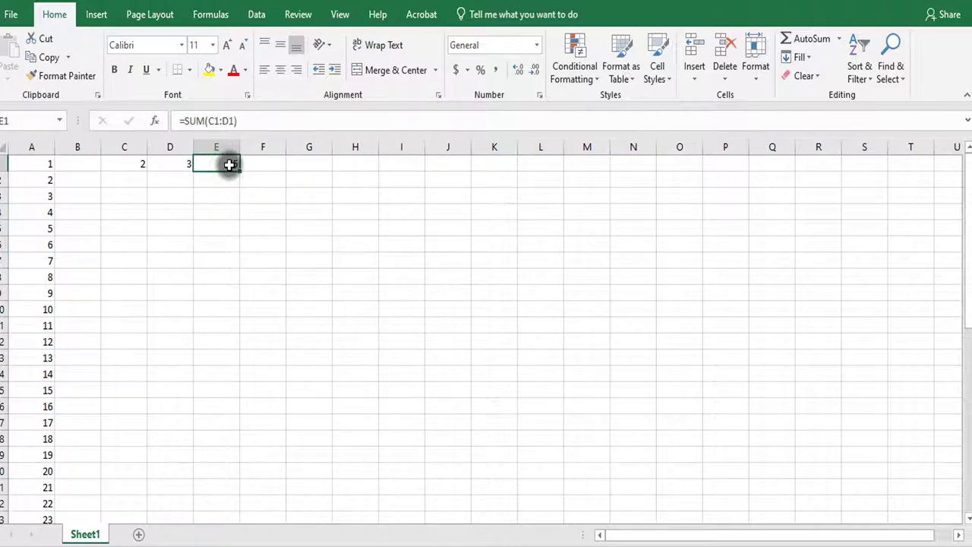
pyautogui.click(402, 277)
pyautogui.click(486, 310)
pyautogui.moveTo(390, 236); pyautogui.dragTo(444, 285)
pyautogui.moveTo(706, 347); pyautogui.dragTo(705, 369)
pyautogui.moveTo(263, 309); pyautogui.dragTo(261, 300)
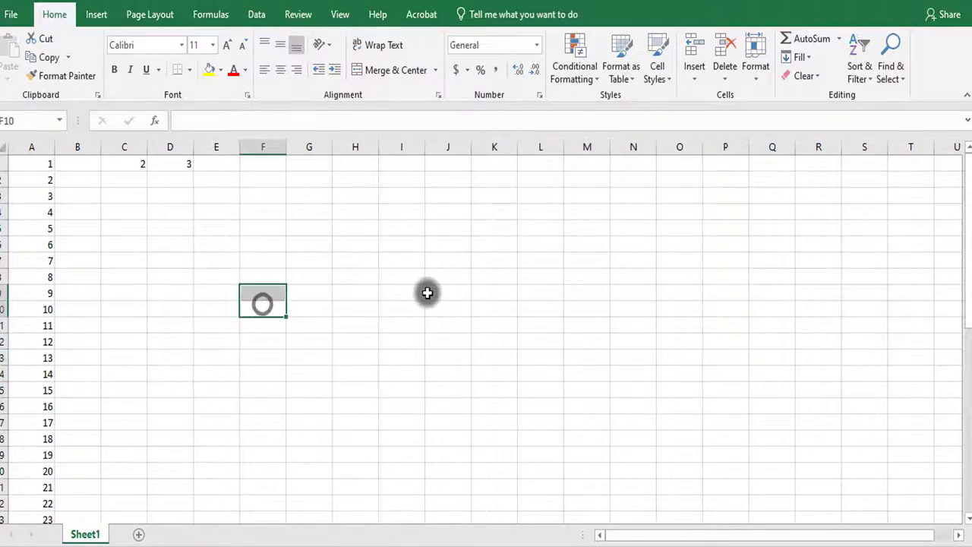
pyautogui.moveTo(587, 342); pyautogui.dragTo(650, 346)
pyautogui.moveTo(678, 375); pyautogui.dragTo(478, 339)
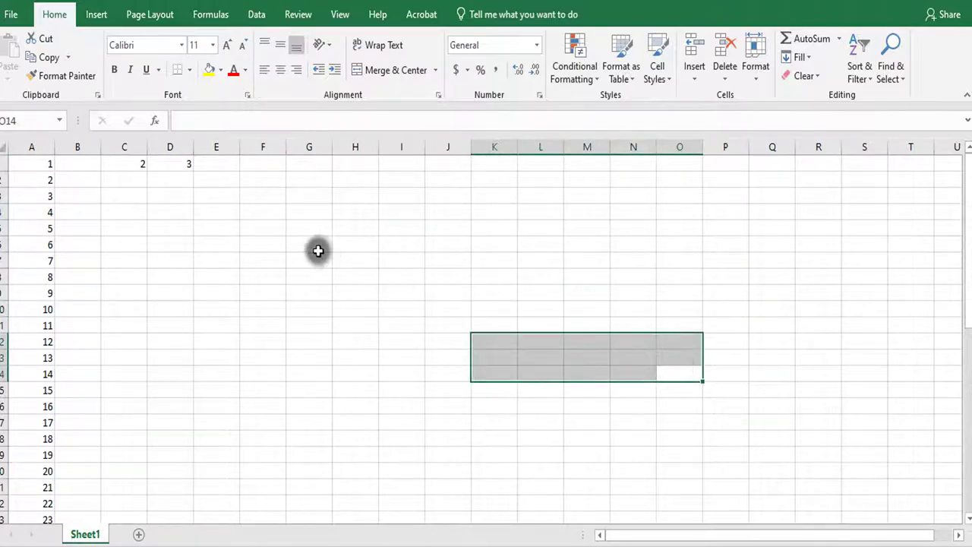
pyautogui.moveTo(218, 251); pyautogui.dragTo(228, 258)
pyautogui.moveTo(395, 357); pyautogui.dragTo(455, 390)
pyautogui.click(641, 389)
pyautogui.click(680, 374)
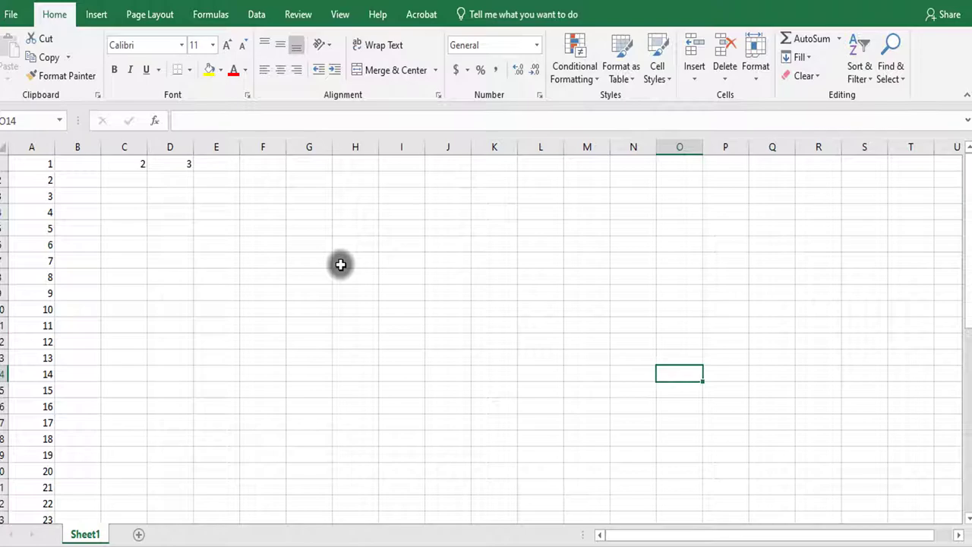
pyautogui.click(341, 265)
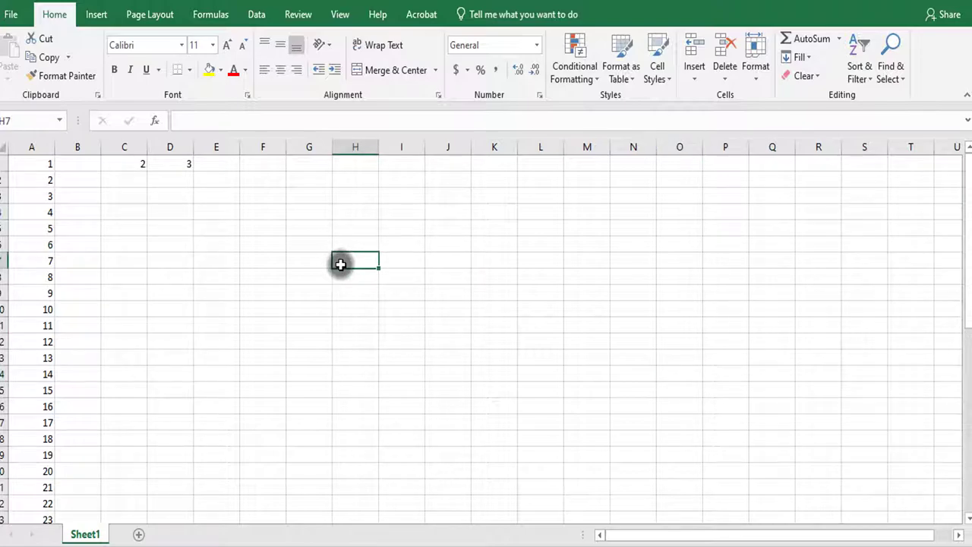
# Enter =SUM(C1:D1) in H7, fixing a mistyped letter, so it shows 5
pyautogui.write('=u')
pyautogui.press('BackSpace')
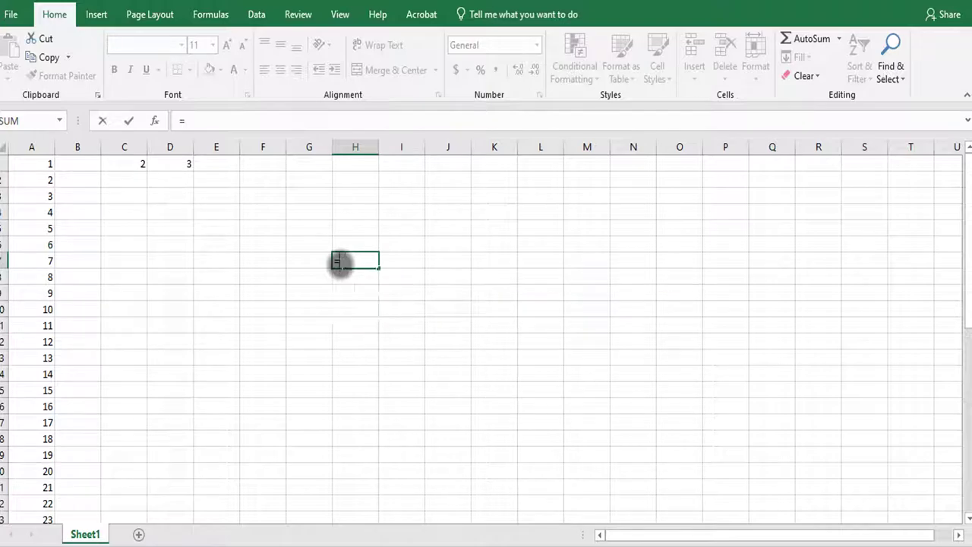
pyautogui.write('s')
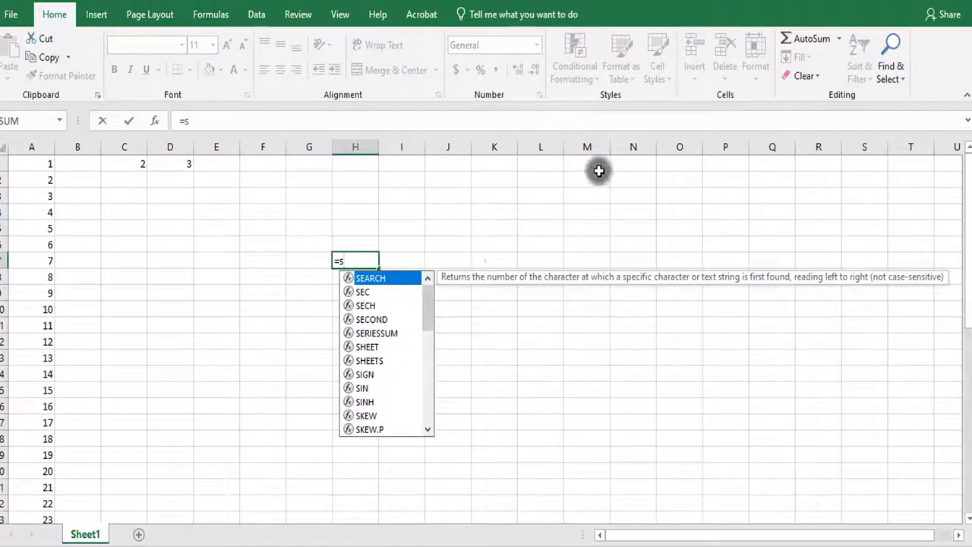
pyautogui.write('um')
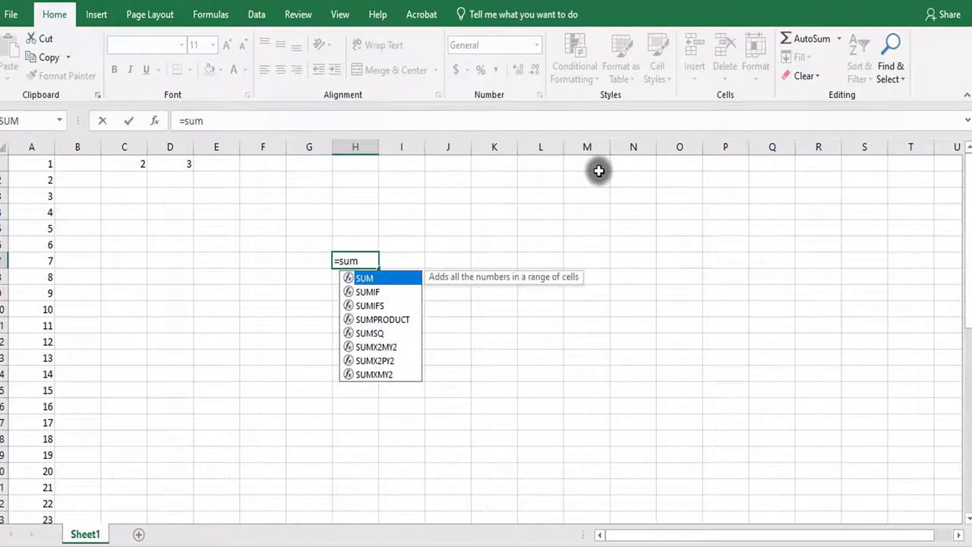
pyautogui.write('(')
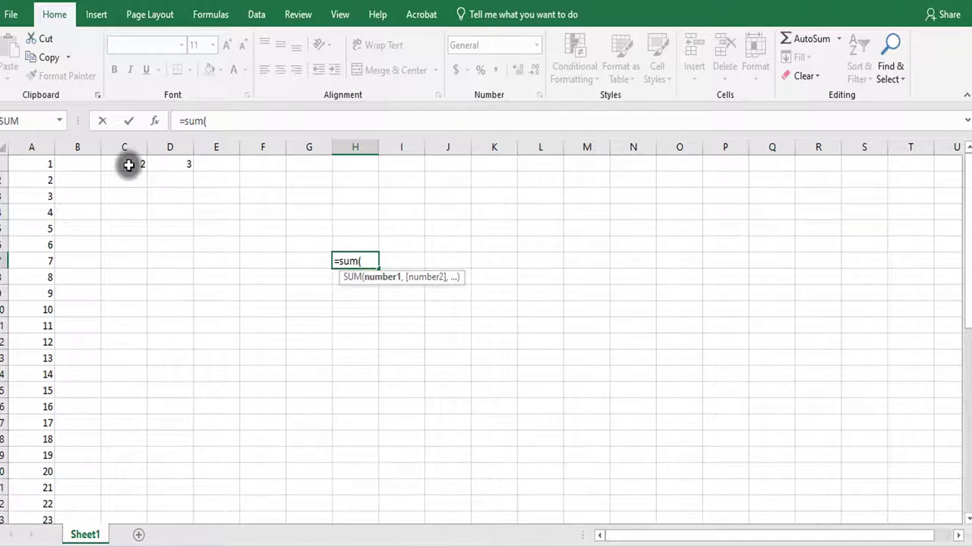
pyautogui.moveTo(129, 165); pyautogui.dragTo(190, 163)
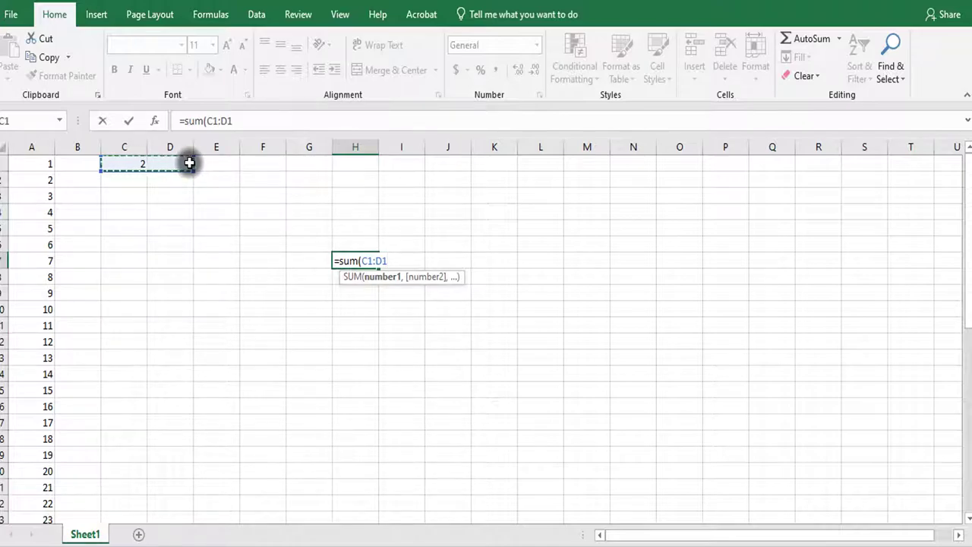
pyautogui.press('Return')
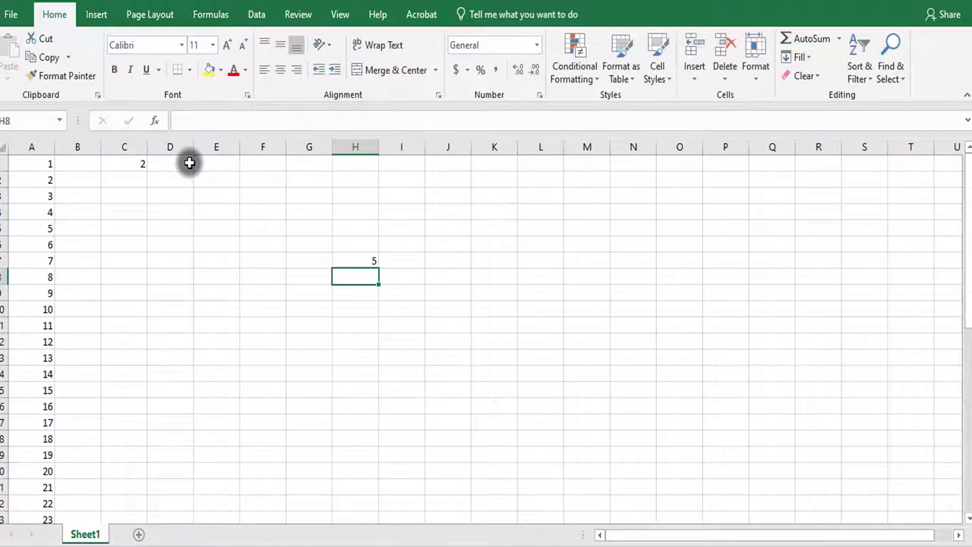
pyautogui.click(409, 339)
pyautogui.click(367, 260)
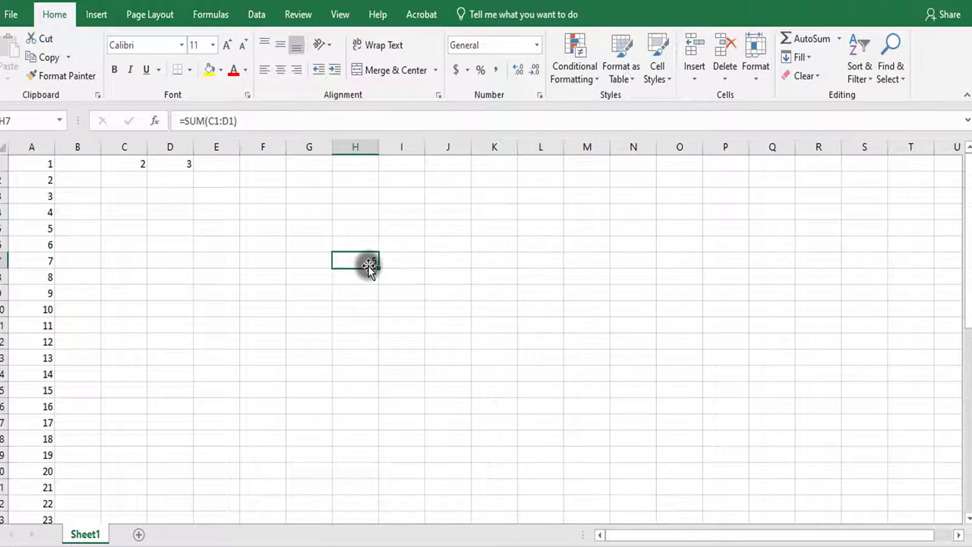
# Scroll to review the sheet, then select the numbered cells in columns A and B
pyautogui.scroll(-7, 296, 303)
pyautogui.scroll(7, 297, 304)
pyautogui.scroll(-3, 237, 304)
pyautogui.scroll(-3, 185, 332)
pyautogui.scroll(6, 185, 332)
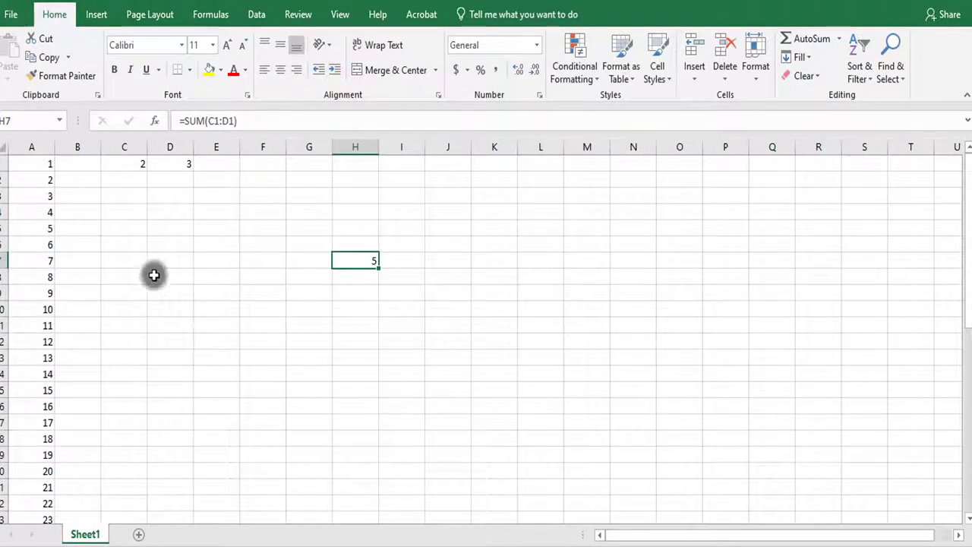
pyautogui.moveTo(50, 164)
pyautogui.mouseDown()
pyautogui.moveTo(79, 538)
pyautogui.moveTo(79, 505)
pyautogui.mouseUp()
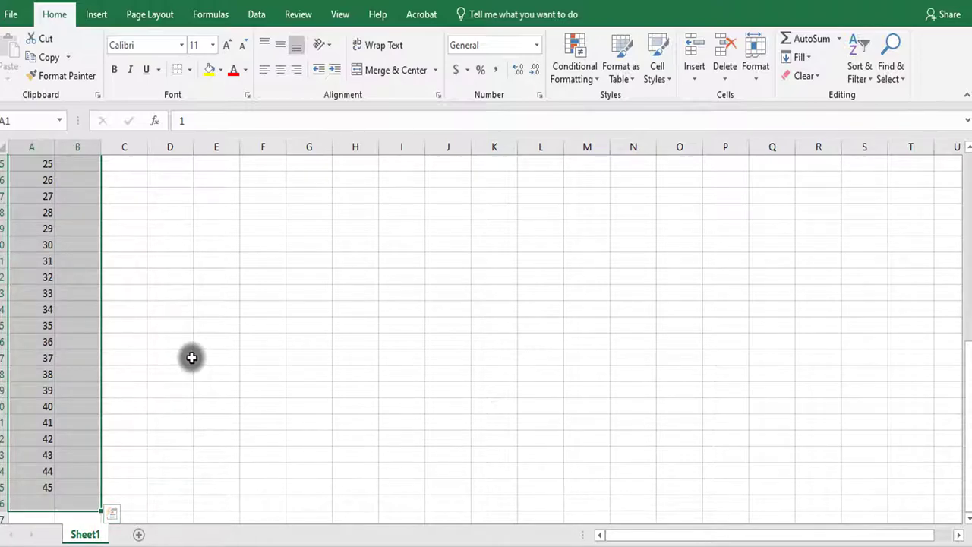
pyautogui.press('Return')
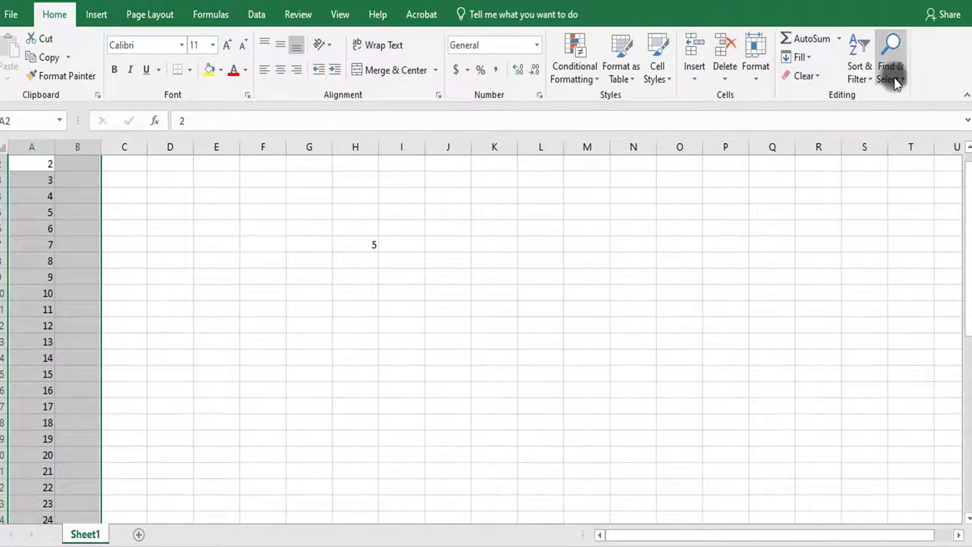